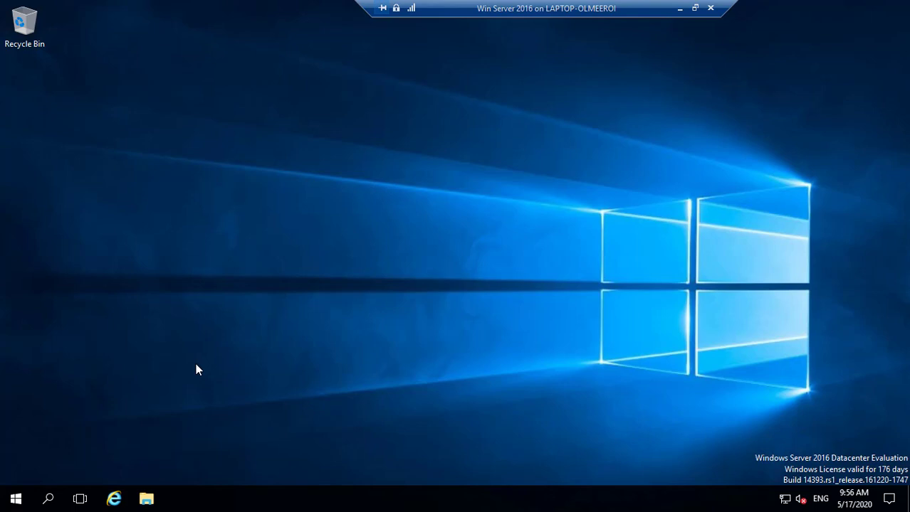
Launch Command Prompt by searching for cmd.
{"action": "left_click", "coordinate": [50, 499]}
{"action": "type", "text": "cmd"}
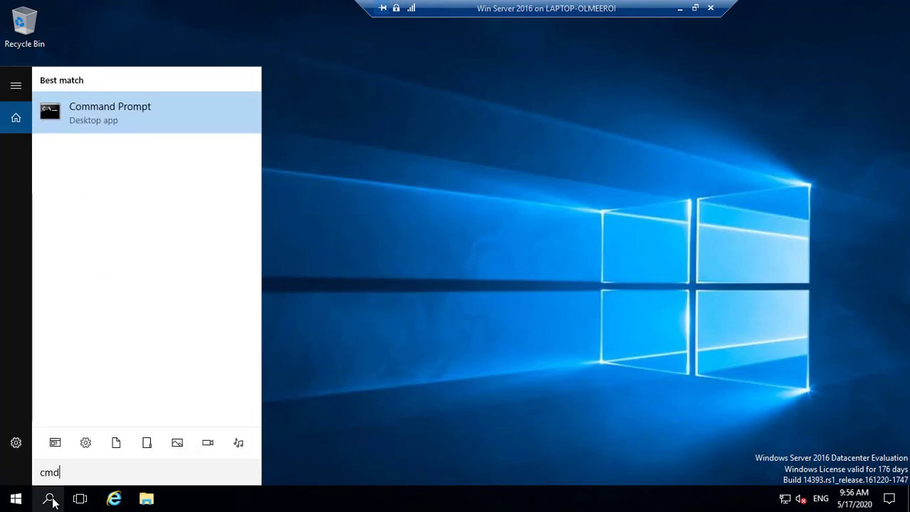
{"action": "key", "text": "Return"}
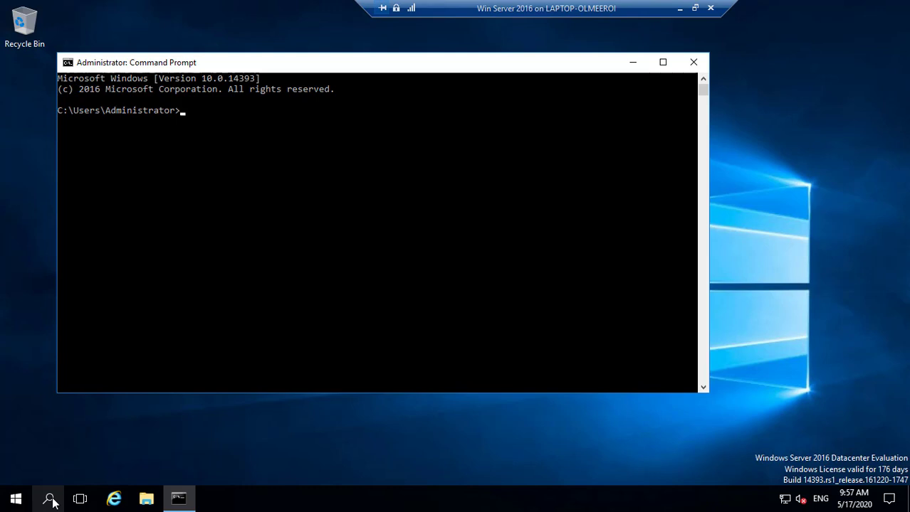
Run net user for the domain user's account with /domain to show its password expiry (6/24/2020).
{"action": "type", "text": "net userr"}
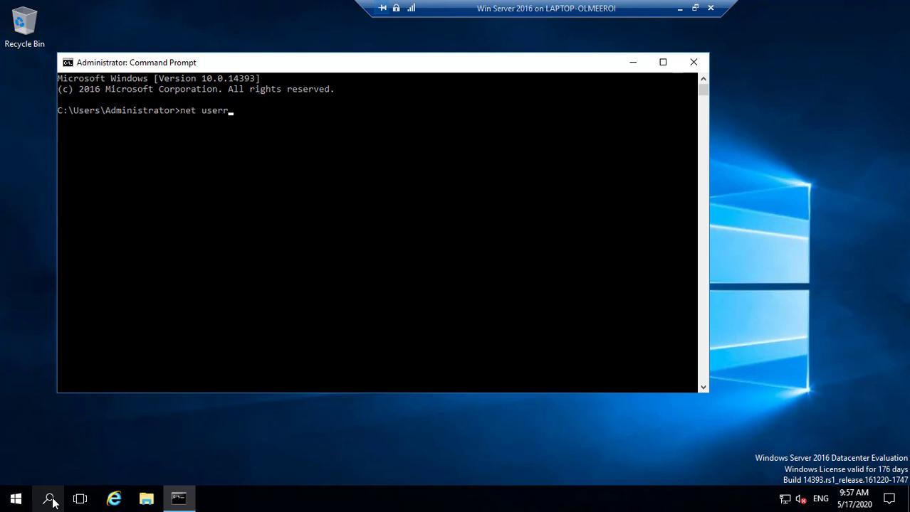
{"action": "key", "text": "BackSpace"}
{"action": "type", "text": "andrewa /dom"}
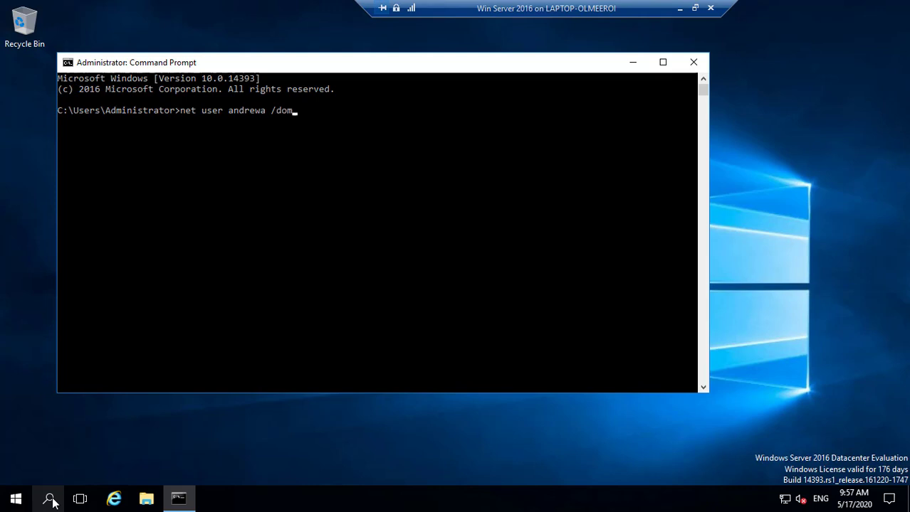
{"action": "type", "text": "ain"}
{"action": "key", "text": "Return"}
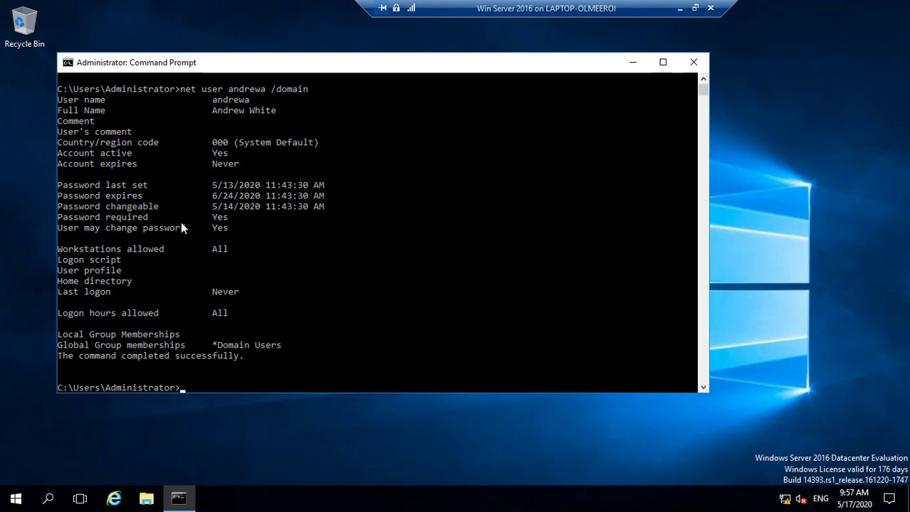
Bring up the Windows search panel over the Command Prompt.
{"action": "left_click", "coordinate": [50, 500]}
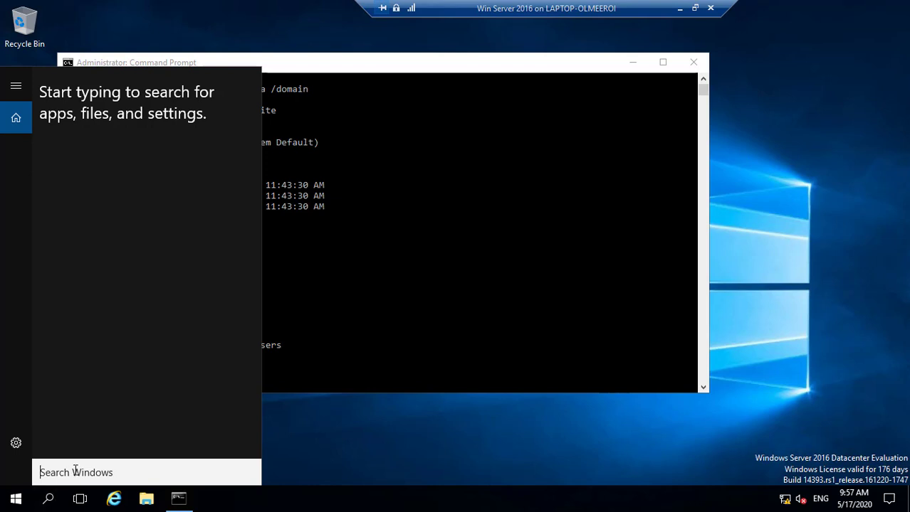
Search Windows for gpmc.msc from the Start menu and launch Group Policy Management.
{"action": "type", "text": "g"}
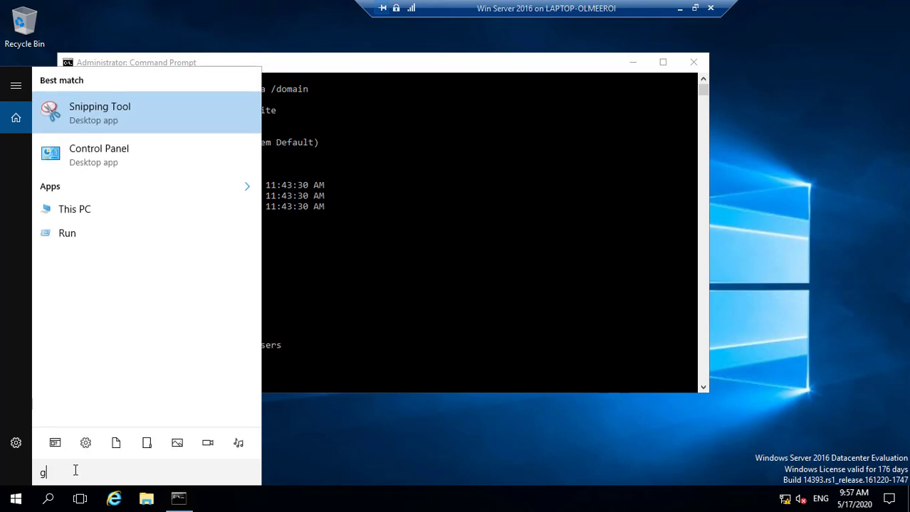
{"action": "type", "text": "pmc"}
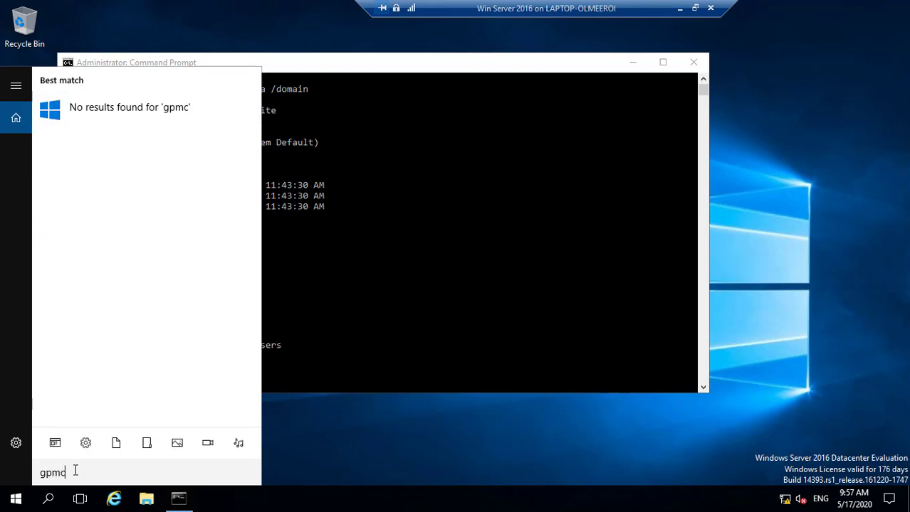
{"action": "key", "text": "BackSpace"}
{"action": "key", "text": "BackSpace"}
{"action": "key", "text": "BackSpace"}
{"action": "key", "text": "BackSpace"}
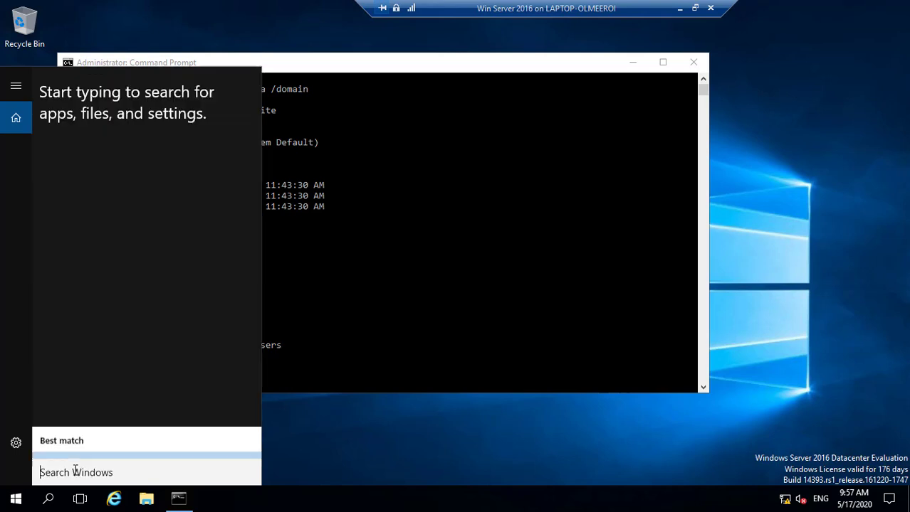
{"action": "left_click", "coordinate": [16, 500]}
{"action": "left_click", "coordinate": [15, 501]}
{"action": "left_click", "coordinate": [15, 502]}
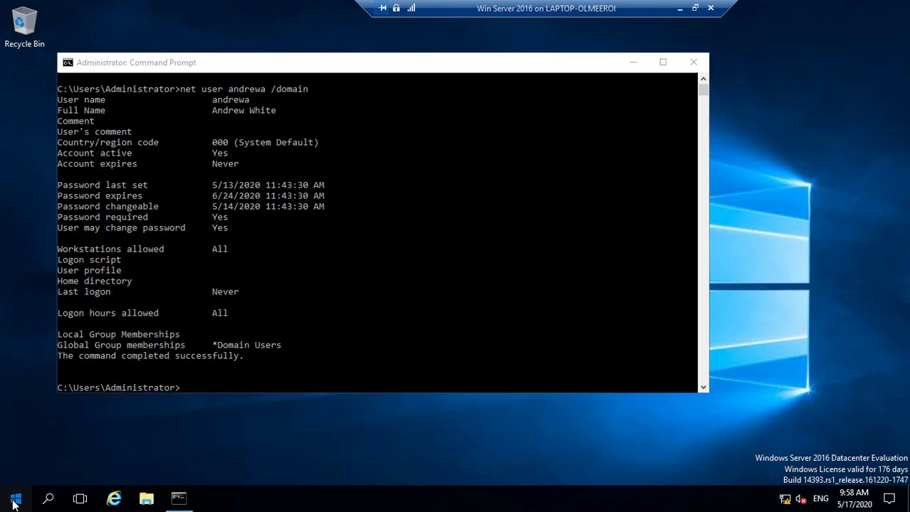
{"action": "left_click", "coordinate": [15, 502]}
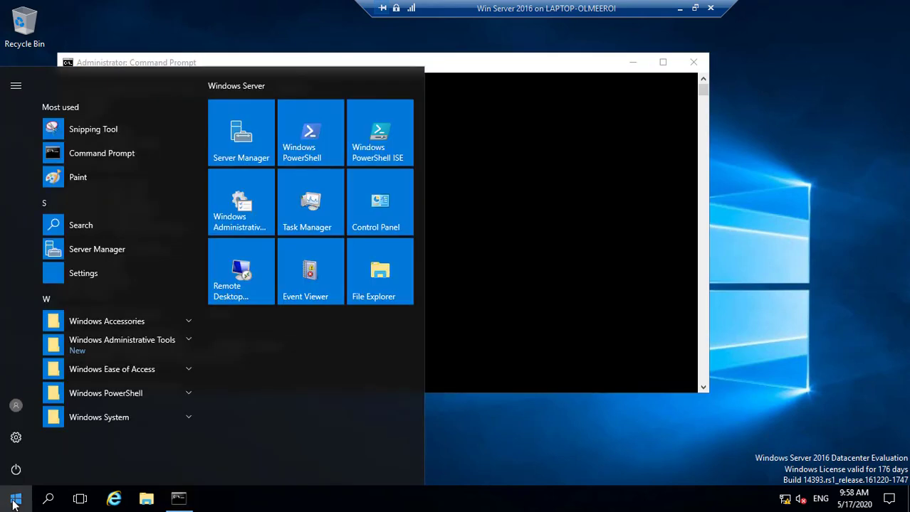
{"action": "left_click", "coordinate": [69, 226]}
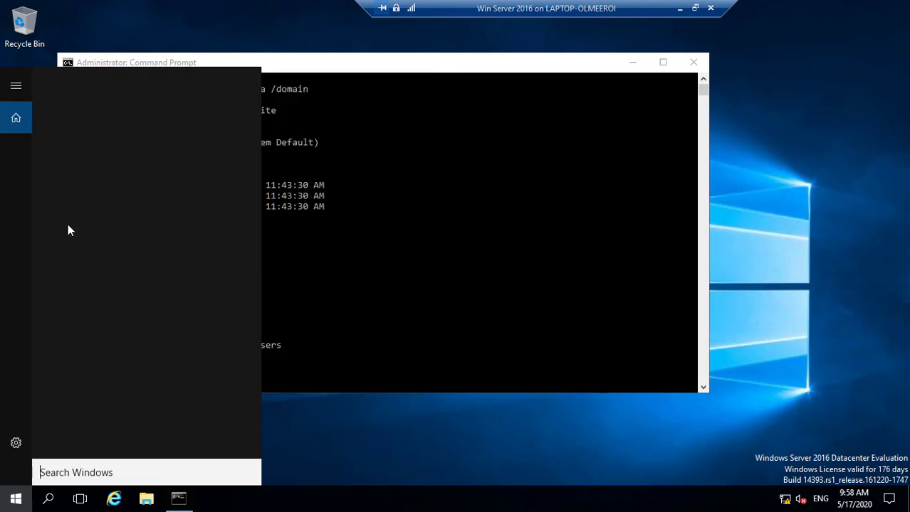
{"action": "type", "text": "g"}
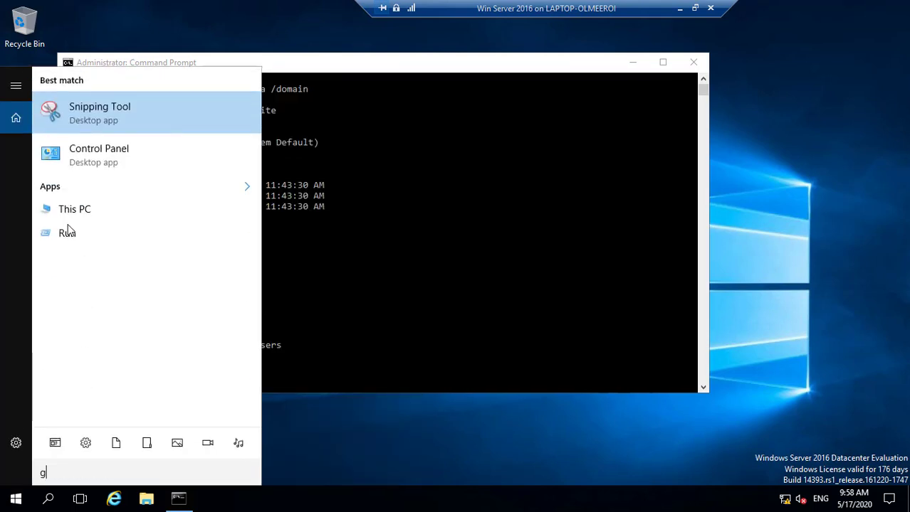
{"action": "type", "text": "pmc.msc"}
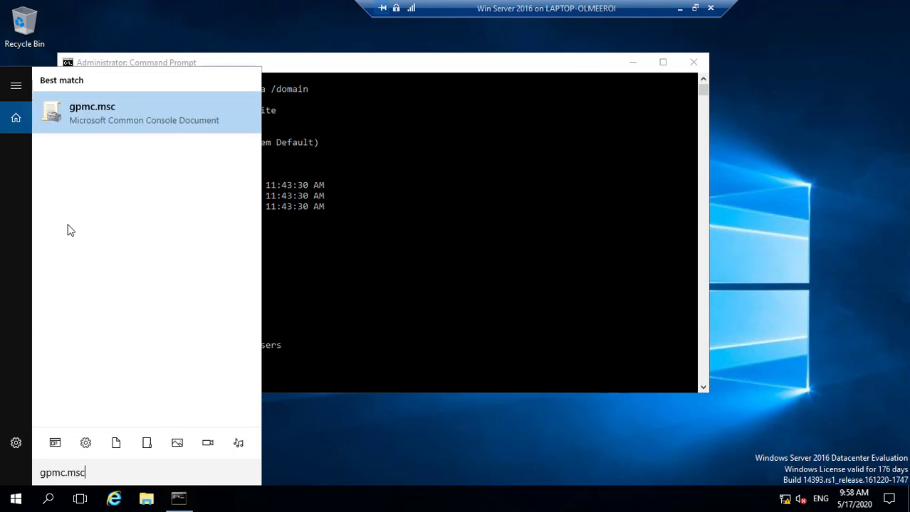
{"action": "key", "text": "Return"}
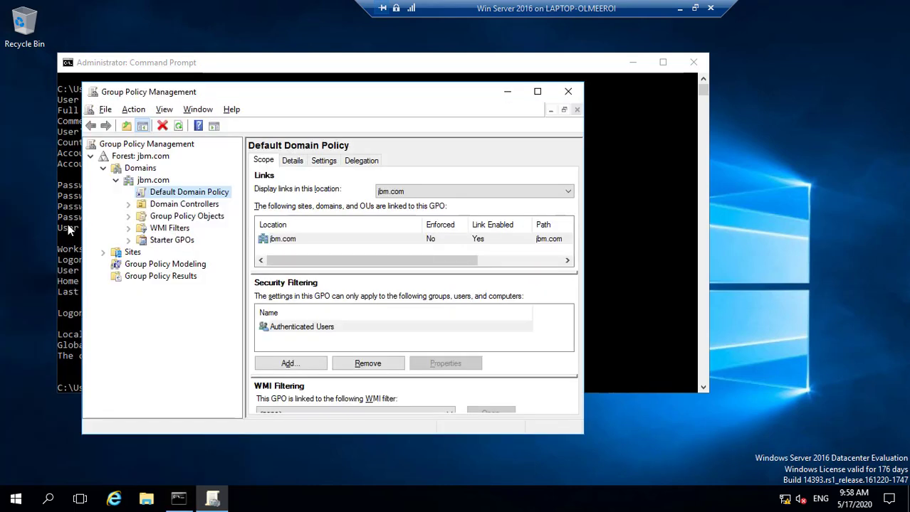
Expand Forest: jbm.com > Domains > jbm.com and select the Default Domain Policy to view its scope.
{"action": "left_click", "coordinate": [116, 181]}
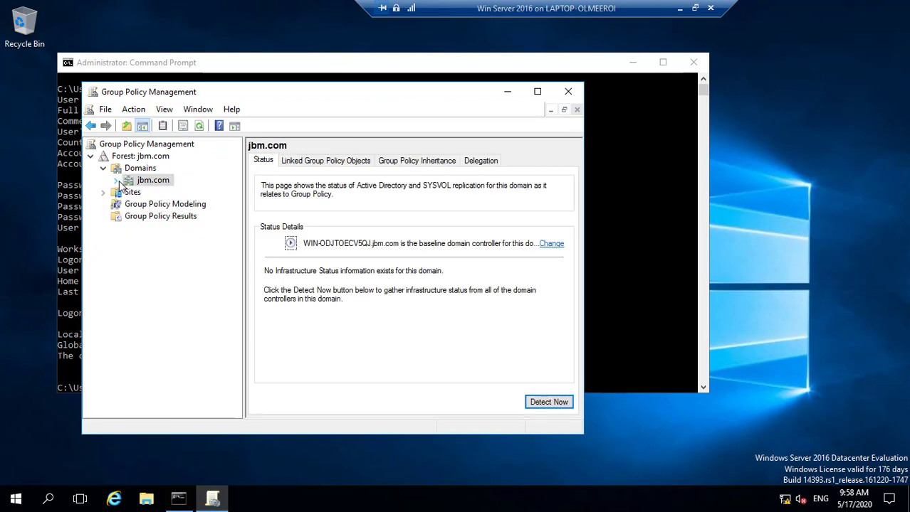
{"action": "left_click", "coordinate": [103, 169]}
{"action": "left_click", "coordinate": [90, 158]}
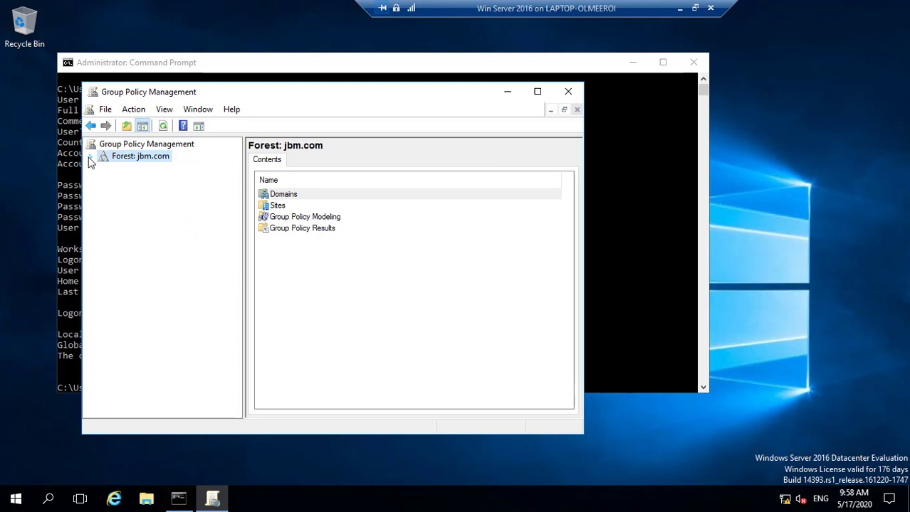
{"action": "left_click", "coordinate": [90, 157]}
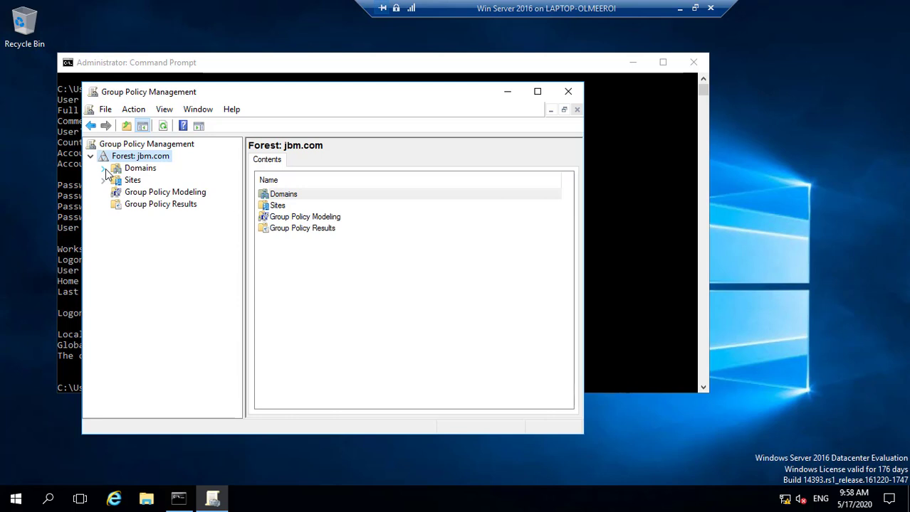
{"action": "left_click", "coordinate": [105, 169]}
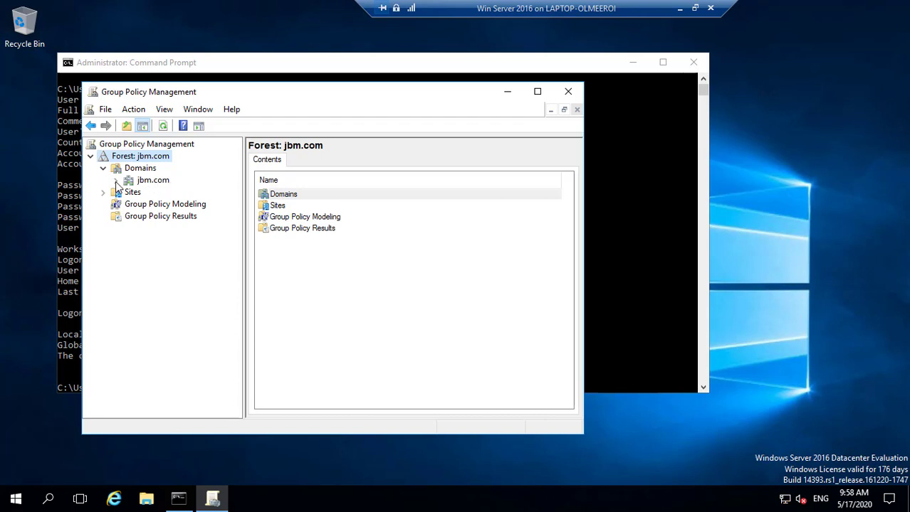
{"action": "left_click", "coordinate": [116, 180]}
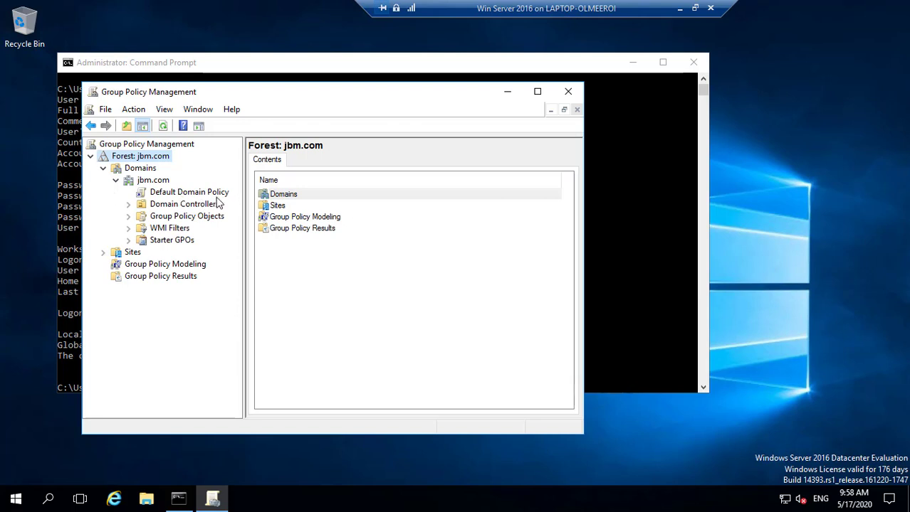
{"action": "left_click", "coordinate": [161, 197]}
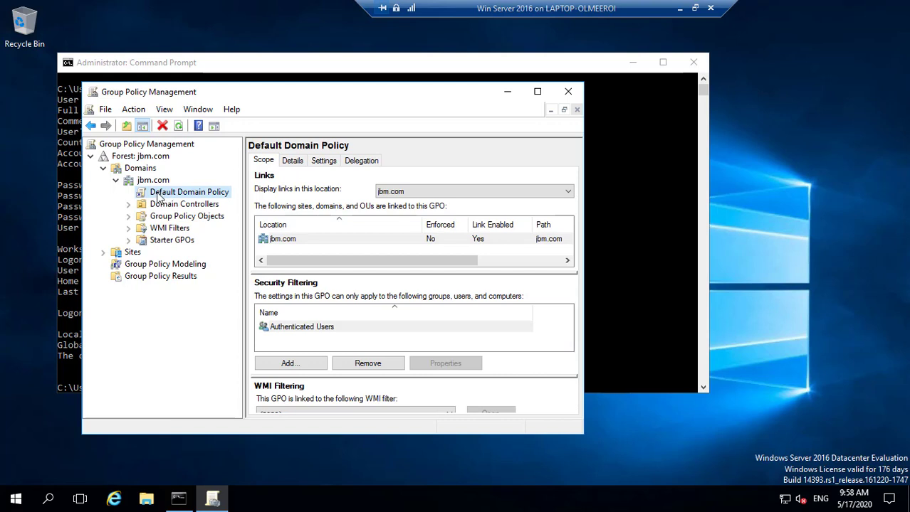
{"action": "right_click", "coordinate": [160, 198]}
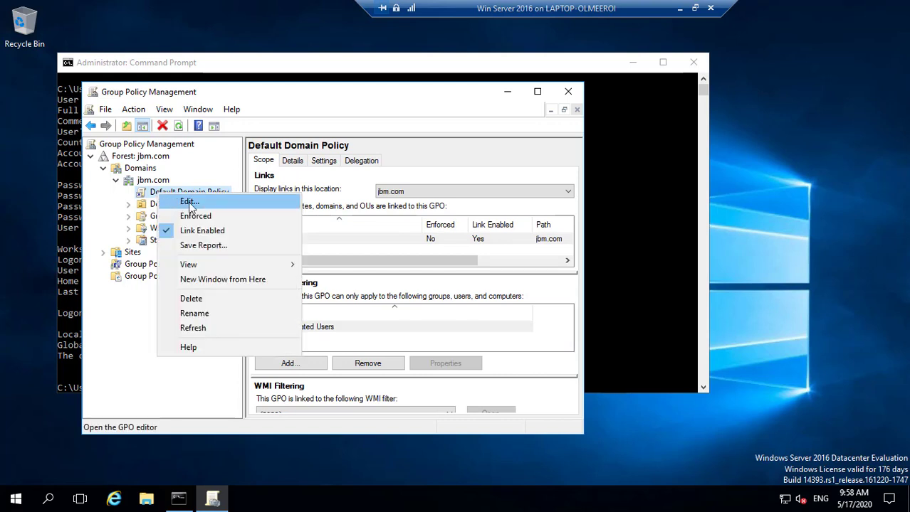
Edit the Default Domain Policy and navigate to Security Settings > Account Policies > Password Policy.
{"action": "left_click", "coordinate": [190, 205]}
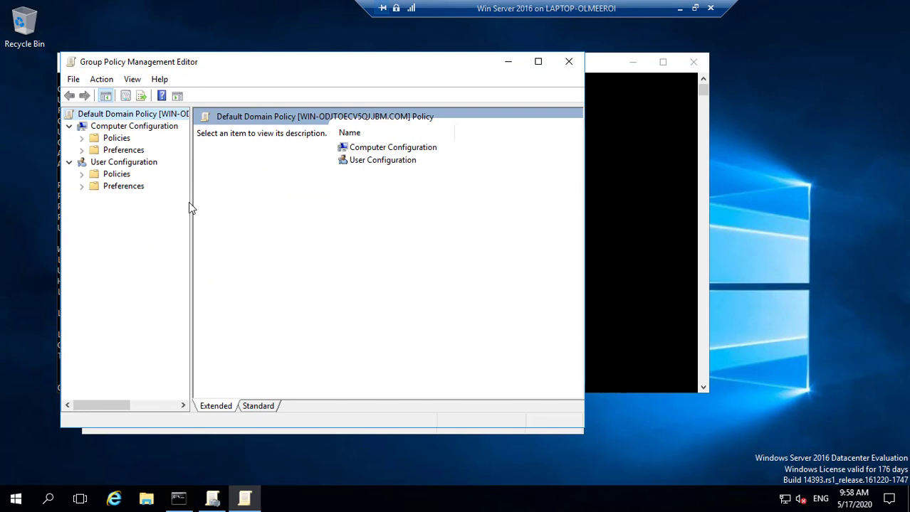
{"action": "left_click", "coordinate": [81, 140]}
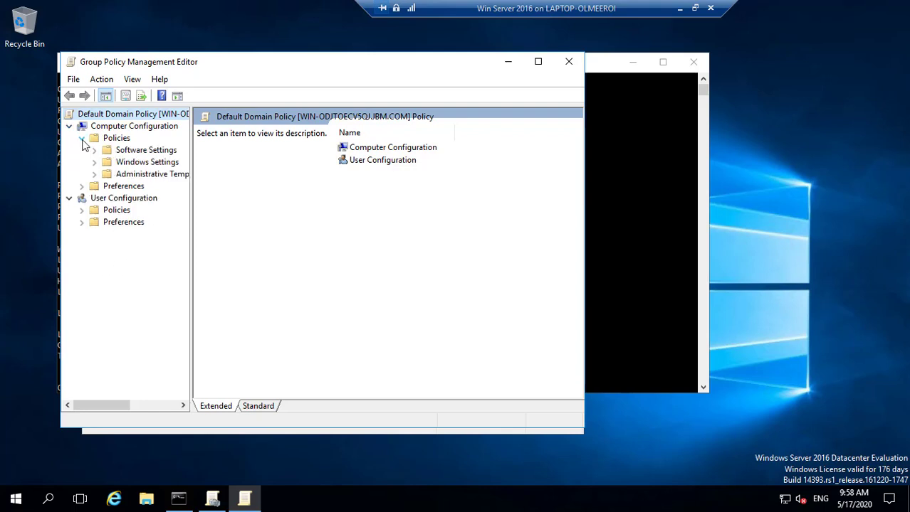
{"action": "left_click", "coordinate": [82, 138]}
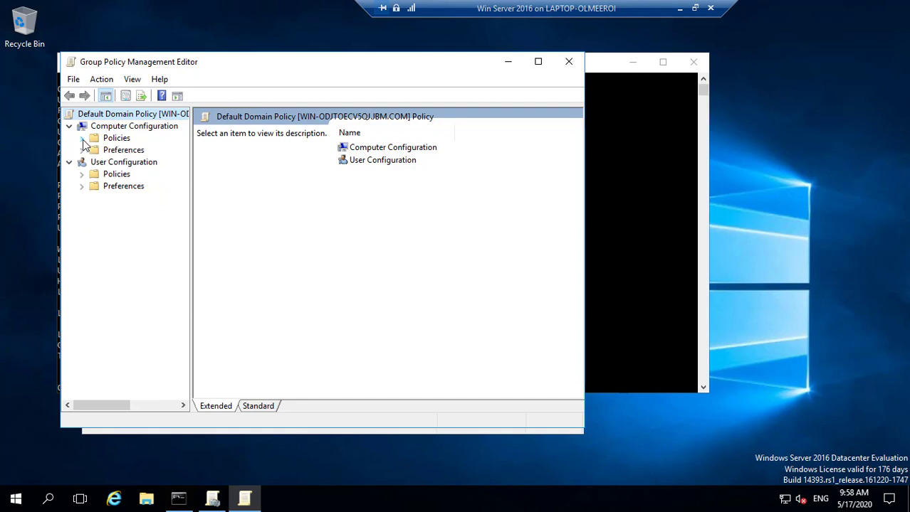
{"action": "left_click", "coordinate": [83, 140]}
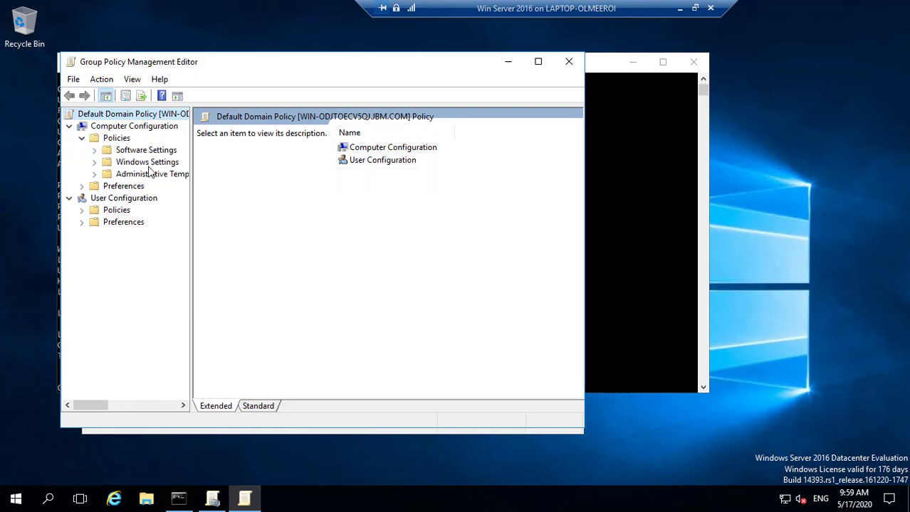
{"action": "left_click", "coordinate": [94, 162]}
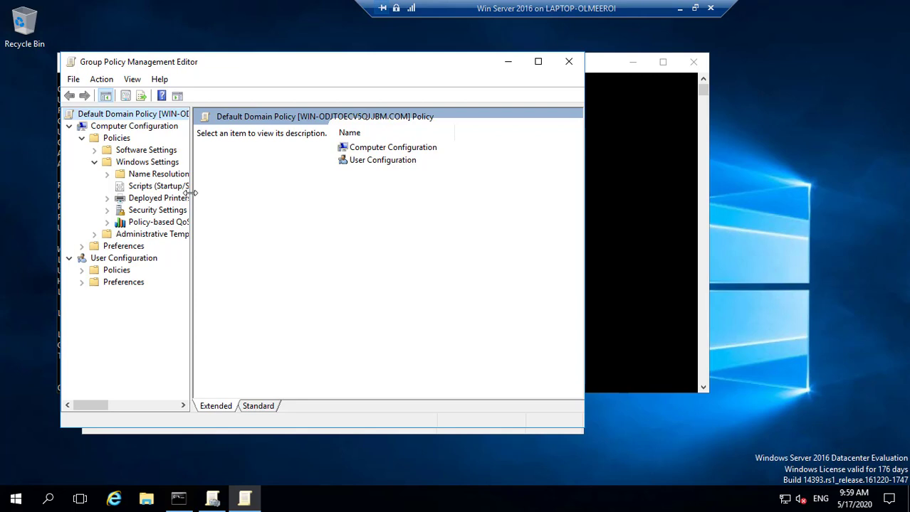
{"action": "left_click_drag", "start_coordinate": [193, 193], "coordinate": [246, 193]}
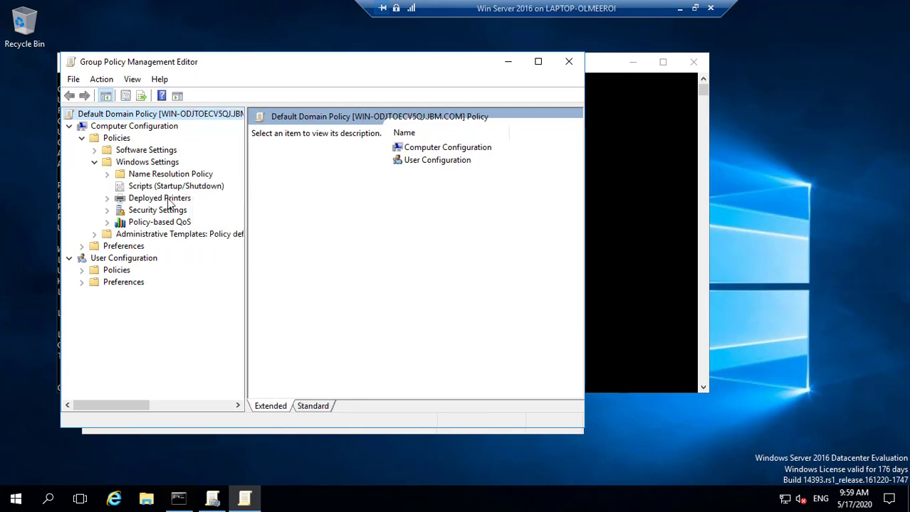
{"action": "left_click", "coordinate": [106, 210]}
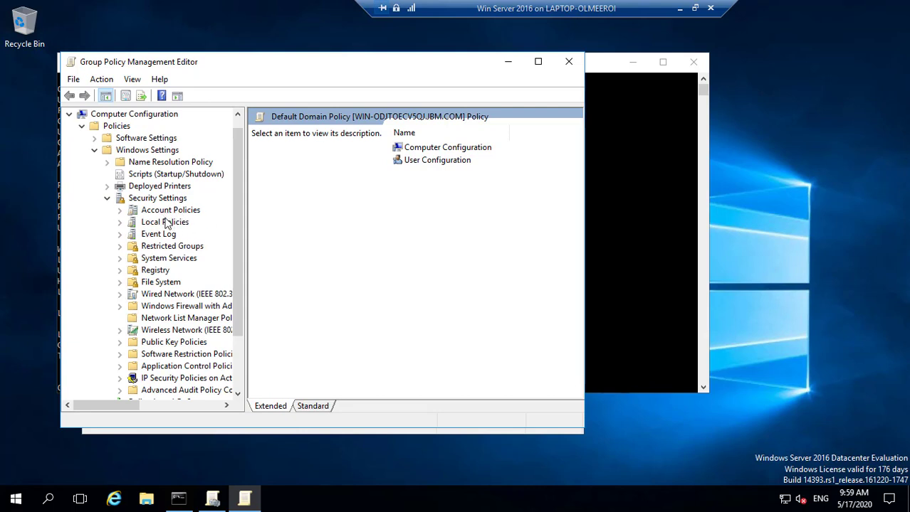
{"action": "left_click", "coordinate": [120, 212]}
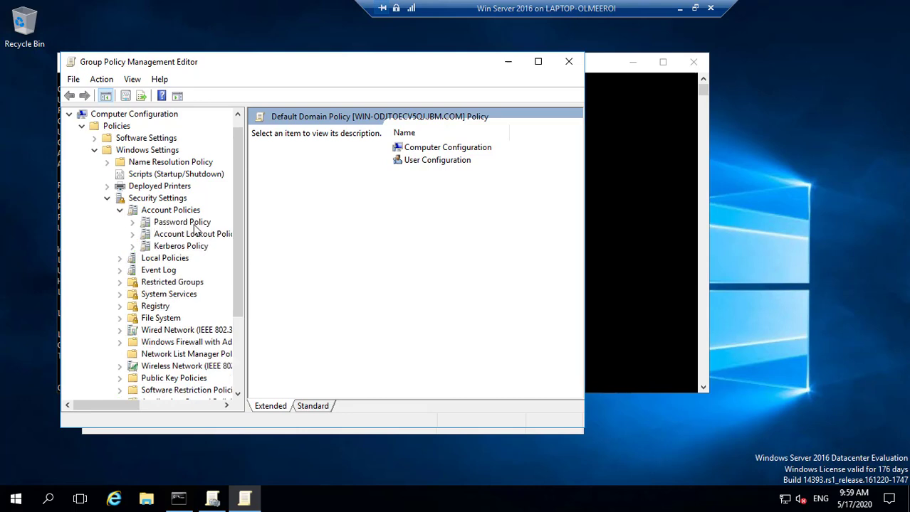
{"action": "left_click", "coordinate": [163, 224]}
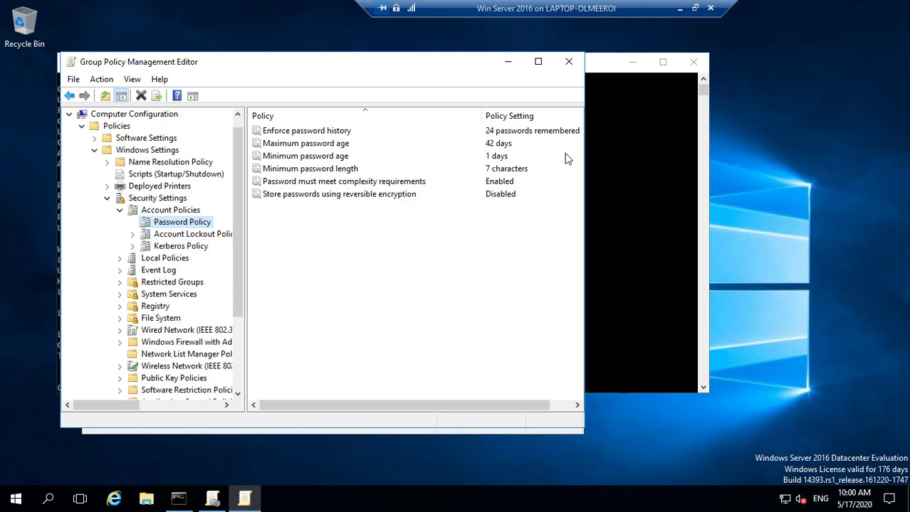
{"action": "left_click", "coordinate": [337, 147]}
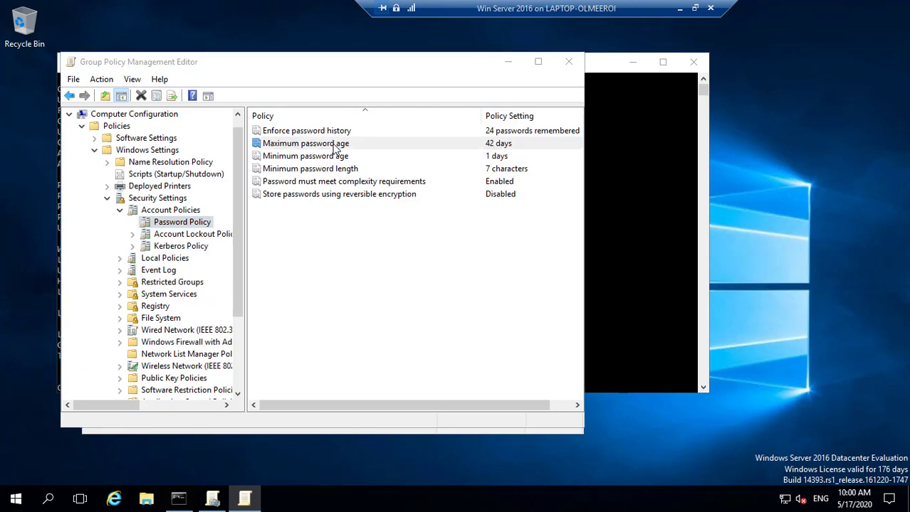
Change Maximum password age to 90 days, apply it, and minimize both Group Policy windows.
{"action": "double_click", "coordinate": [336, 146]}
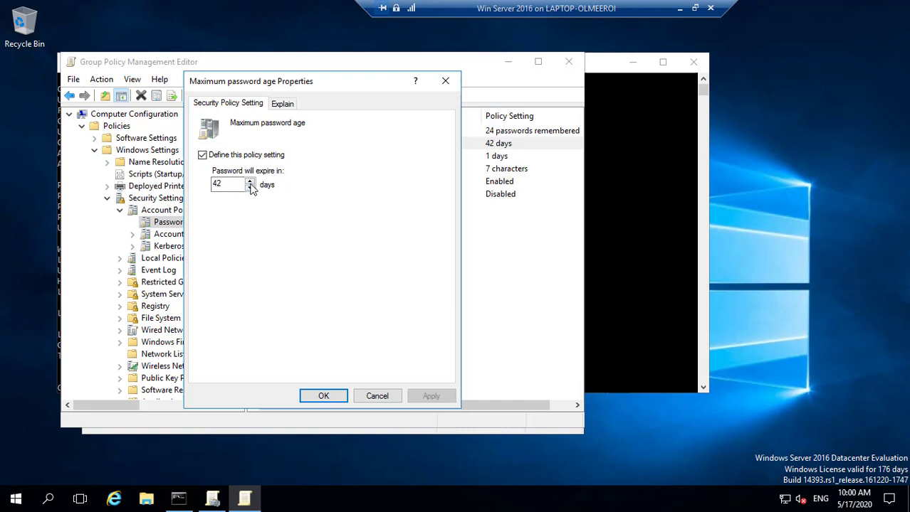
{"action": "left_click", "coordinate": [249, 181]}
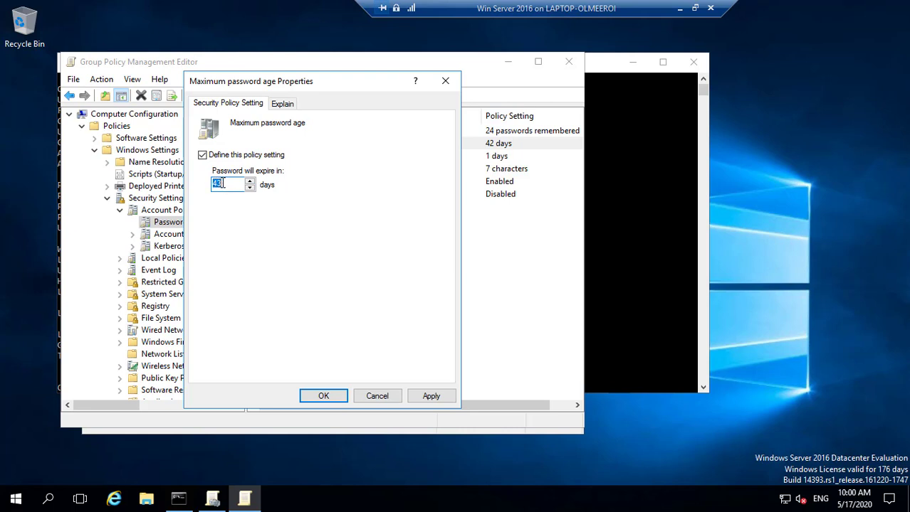
{"action": "type", "text": "90"}
{"action": "left_click", "coordinate": [433, 398]}
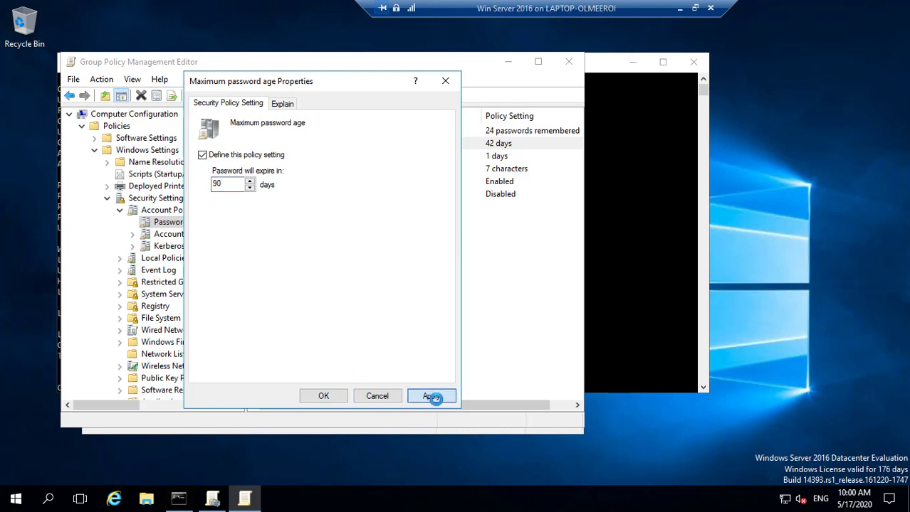
{"action": "left_click", "coordinate": [313, 398]}
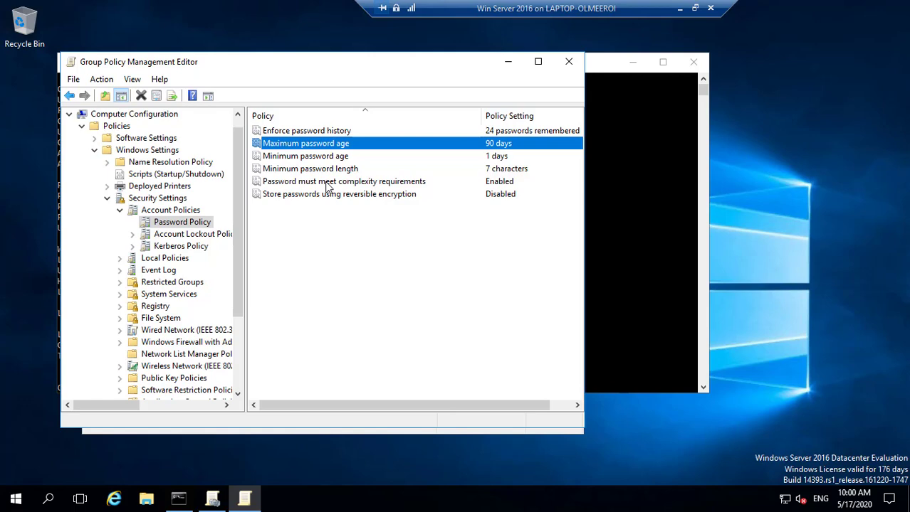
{"action": "left_click", "coordinate": [510, 68]}
{"action": "left_click", "coordinate": [507, 93]}
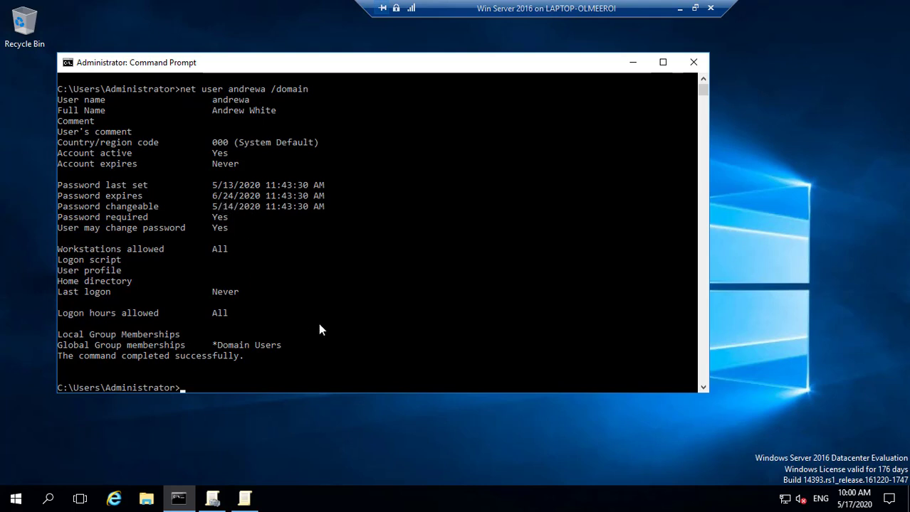
Recall and rerun the net user /domain lookup; expiry still shows 6/24/2020.
{"action": "left_click", "coordinate": [221, 384]}
{"action": "key", "text": "Up"}
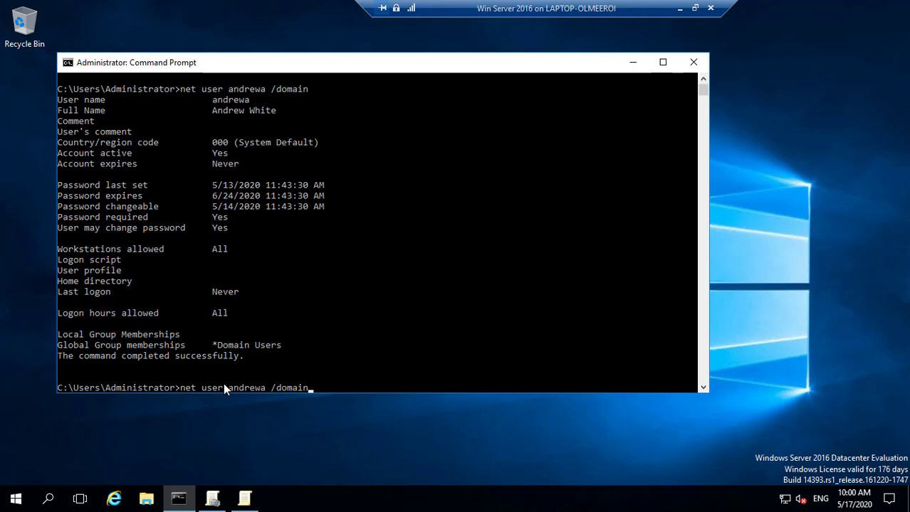
{"action": "key", "text": "Return"}
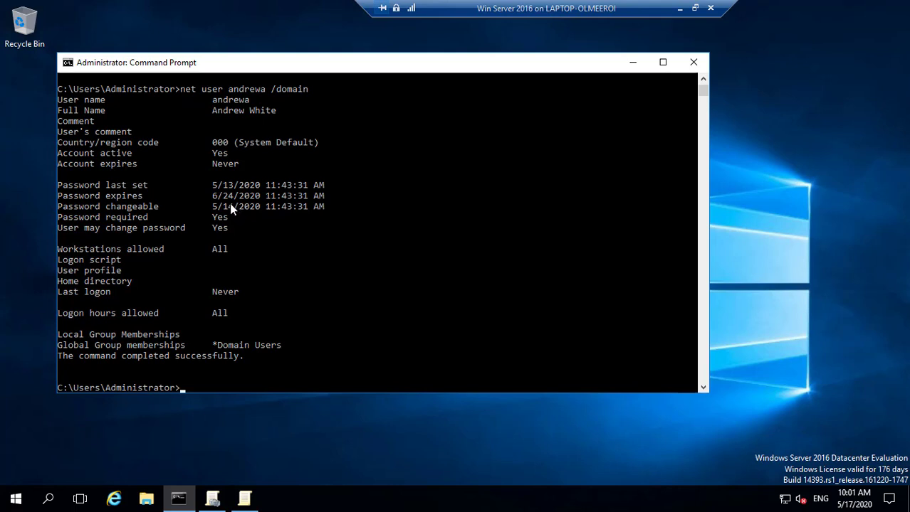
{"action": "key", "text": "Up"}
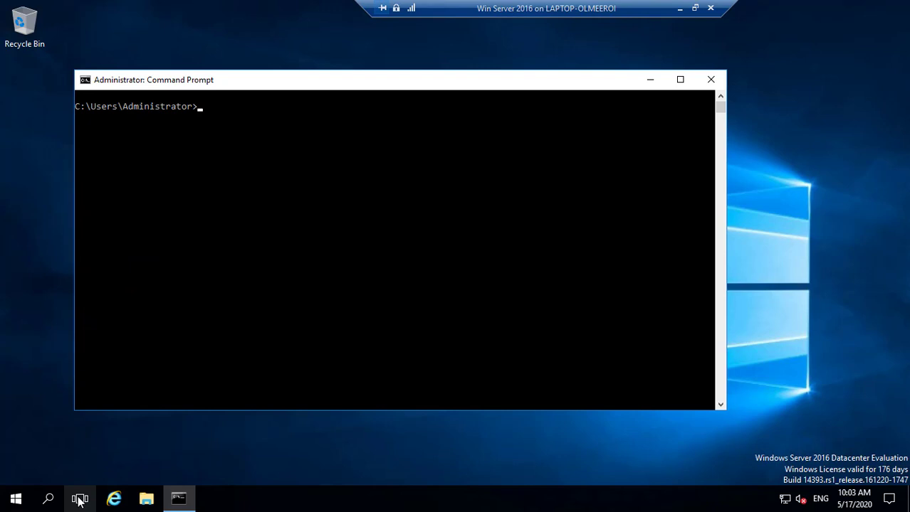
Run net user with the domain account name and /domain again to check the new expiry date.
{"action": "type", "text": "net user andrewa /domain"}
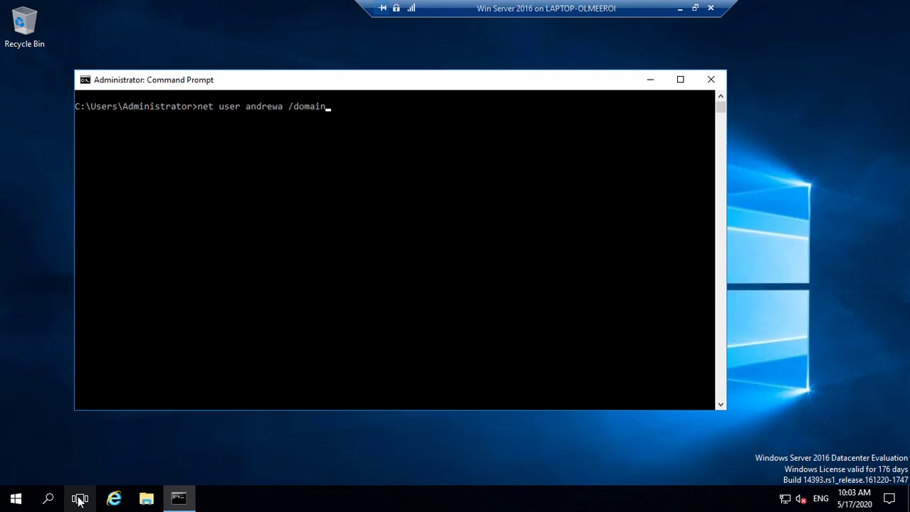
{"action": "key", "text": "Return"}
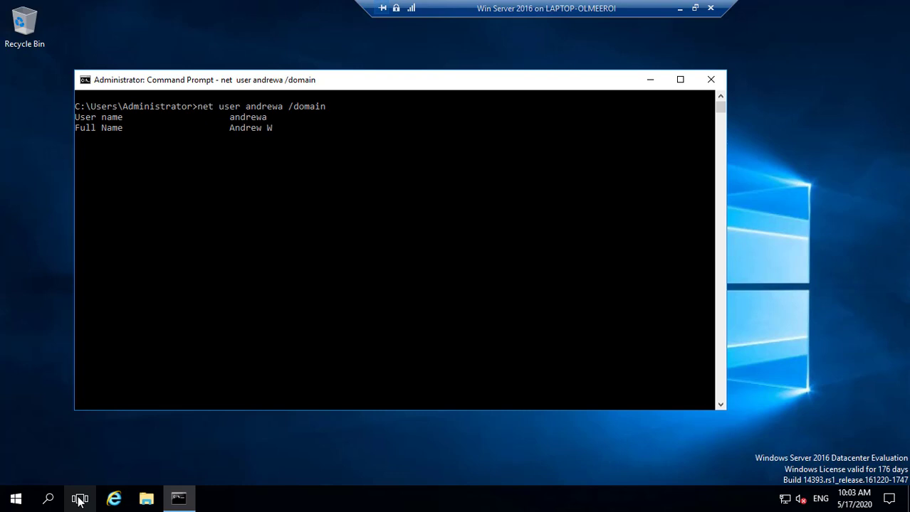